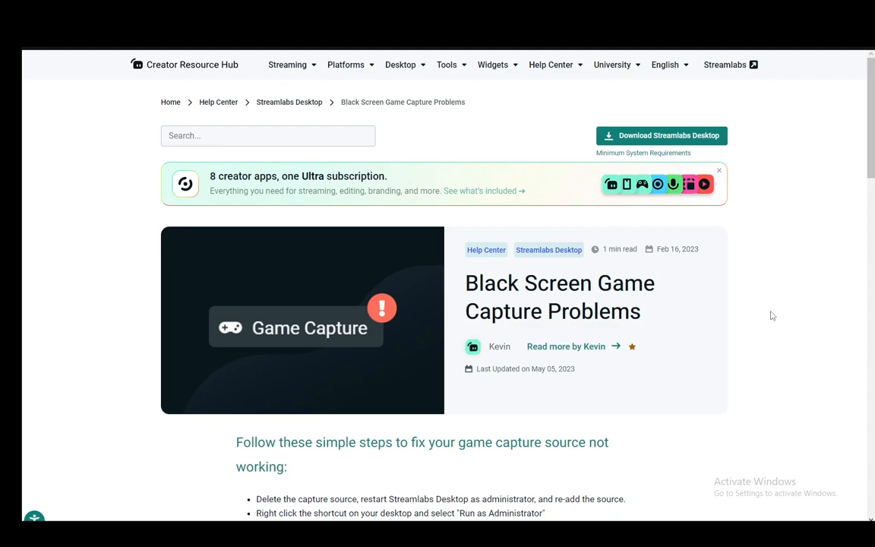
{"action": "scroll", "coordinate": [449, 282], "scroll_direction": "down", "scroll_amount": 3}
{"action": "scroll", "coordinate": [449, 281], "scroll_direction": "down", "scroll_amount": 4}
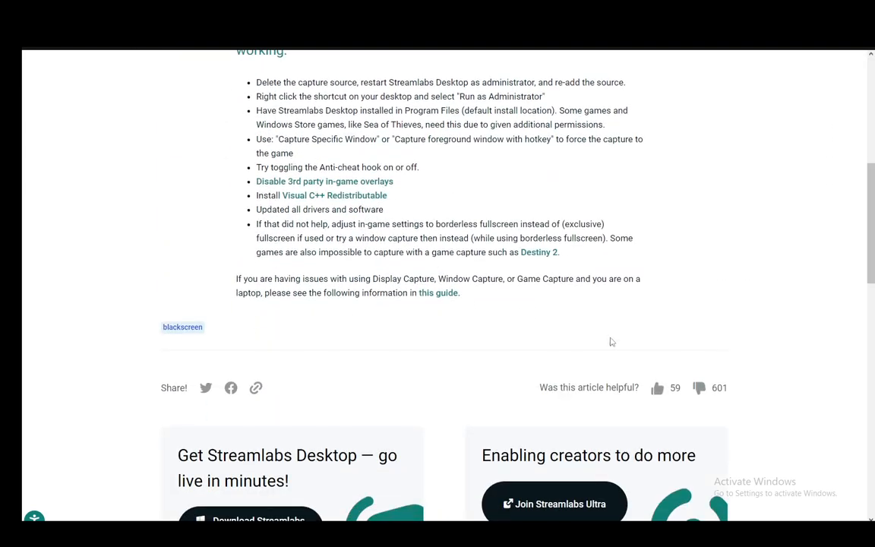
{"action": "scroll", "coordinate": [391, 320], "scroll_direction": "up", "scroll_amount": 5}
{"action": "scroll", "coordinate": [392, 321], "scroll_direction": "up", "scroll_amount": 5}
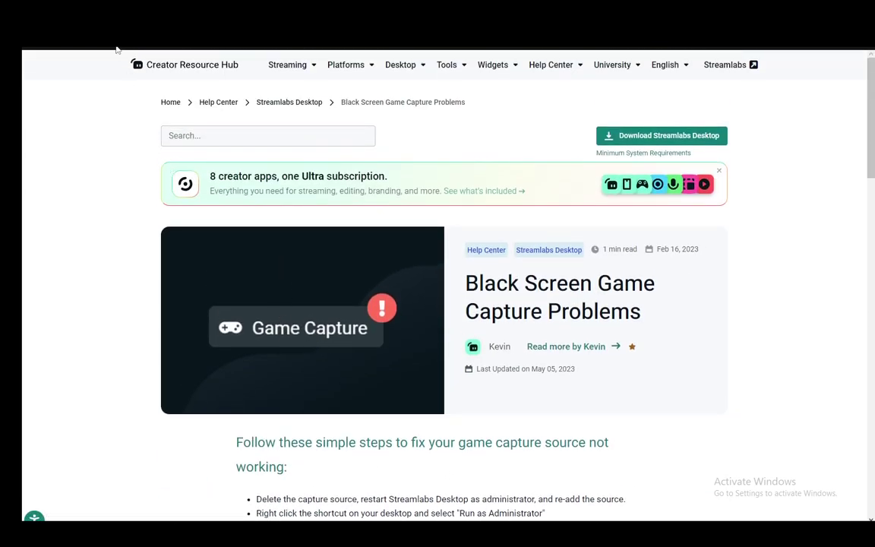
{"action": "scroll", "coordinate": [228, 303], "scroll_direction": "down", "scroll_amount": 3}
{"action": "scroll", "coordinate": [228, 304], "scroll_direction": "down", "scroll_amount": 3}
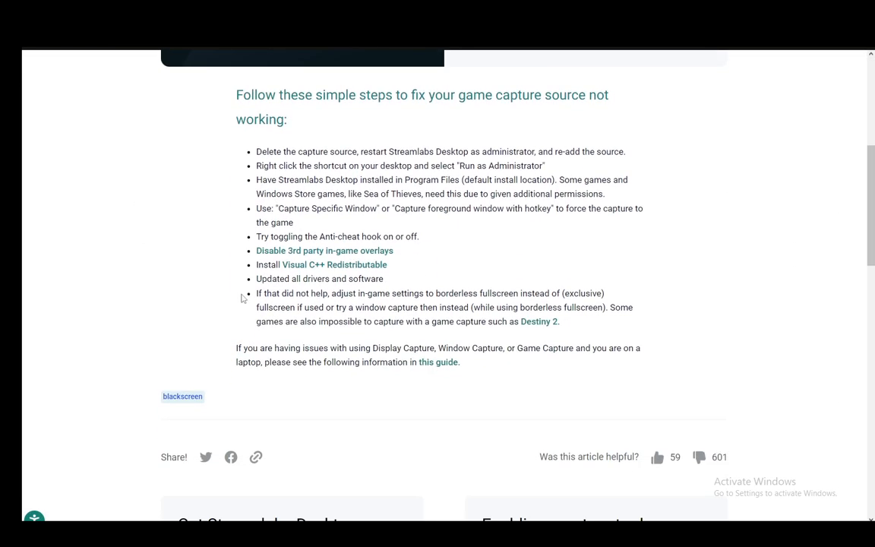
{"action": "scroll", "coordinate": [467, 400], "scroll_direction": "up", "scroll_amount": 3}
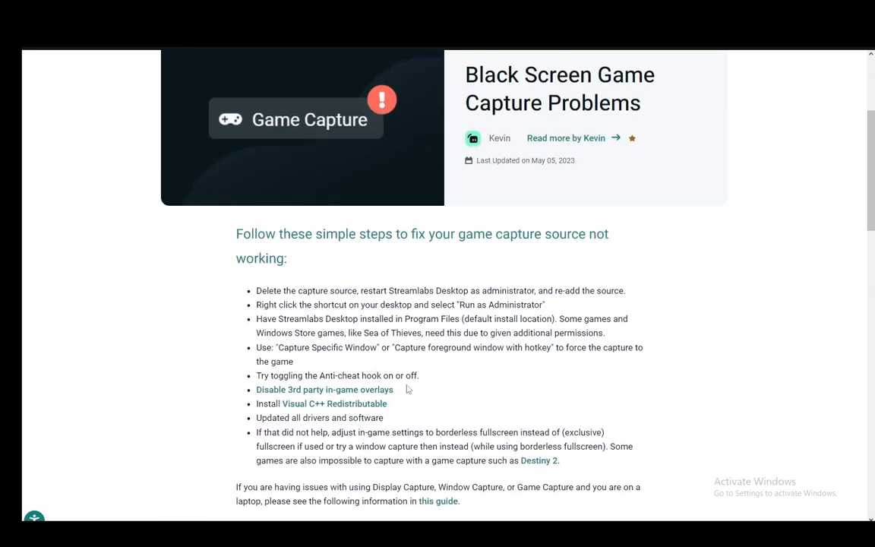
{"action": "scroll", "coordinate": [339, 381], "scroll_direction": "down", "scroll_amount": 3}
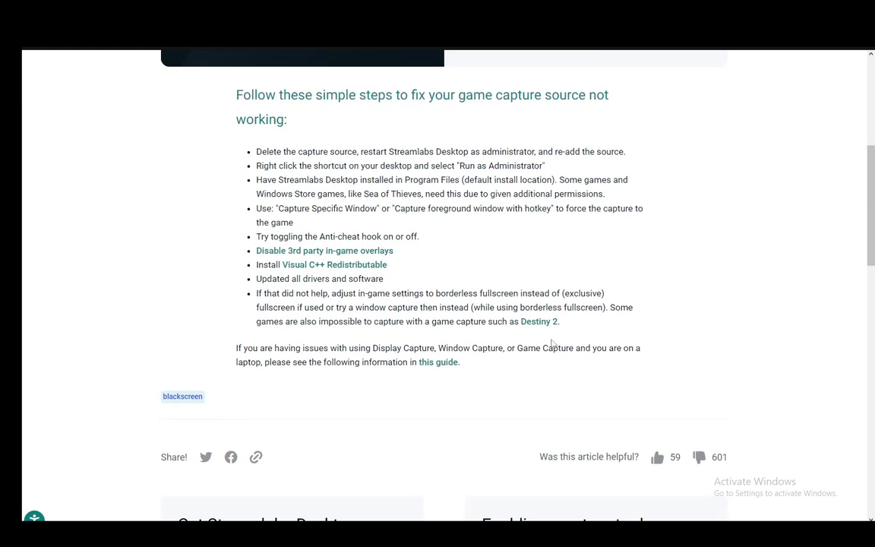
{"action": "scroll", "coordinate": [549, 326], "scroll_direction": "up", "scroll_amount": 2}
{"action": "scroll", "coordinate": [549, 326], "scroll_direction": "up", "scroll_amount": 1}
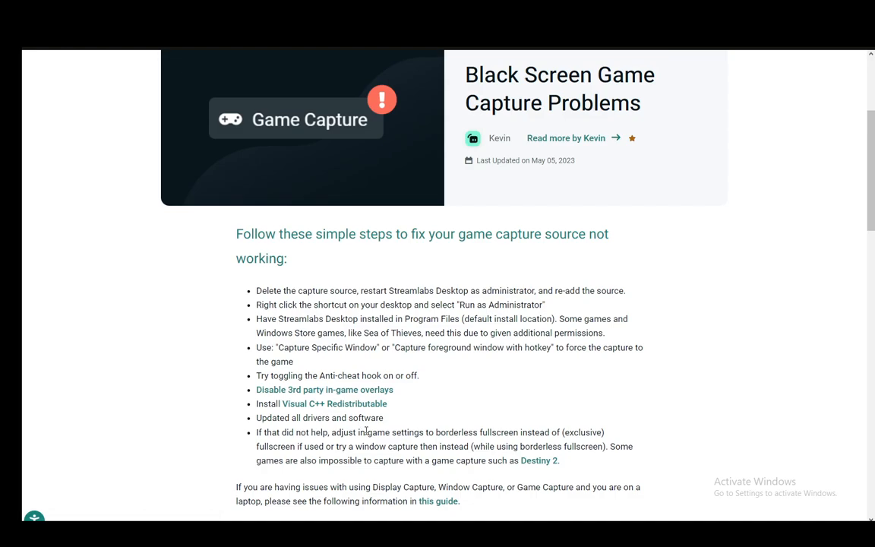
{"action": "scroll", "coordinate": [273, 357], "scroll_direction": "up", "scroll_amount": 1}
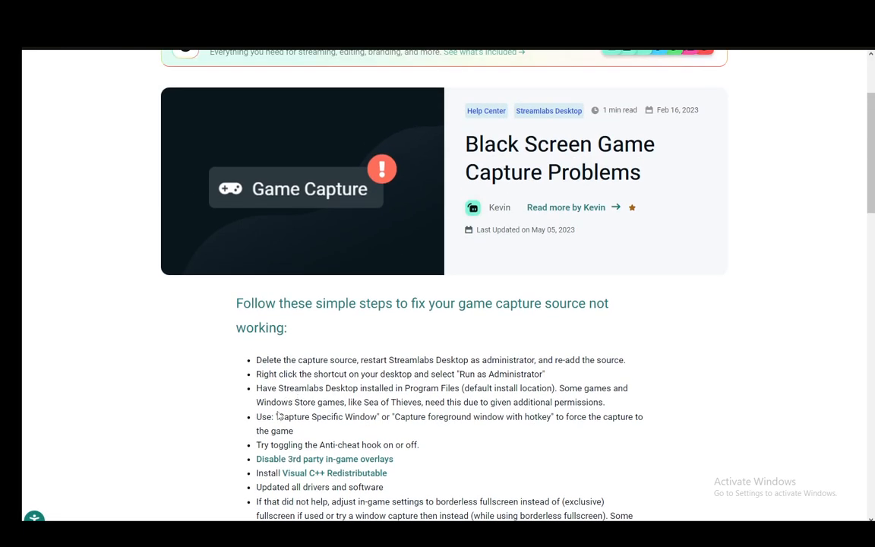